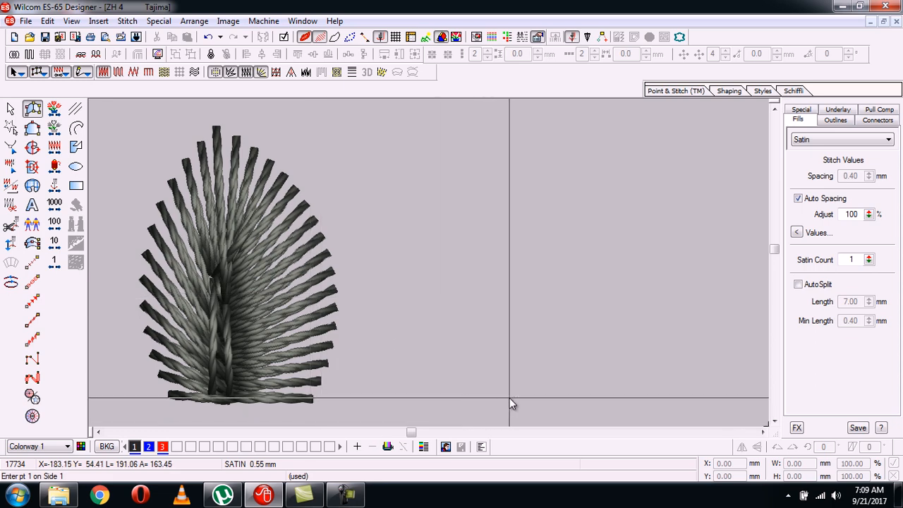
- Start an Input A satin column beside the existing leaf with a horizontal base point pair about 2.2 mm apart
{"action": "left_click", "coordinate": [510, 398]}
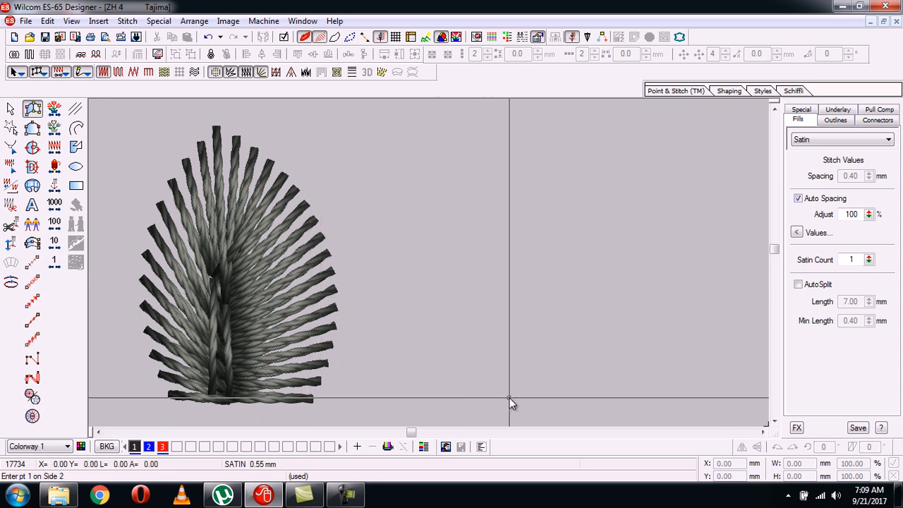
{"action": "left_click", "coordinate": [547, 397]}
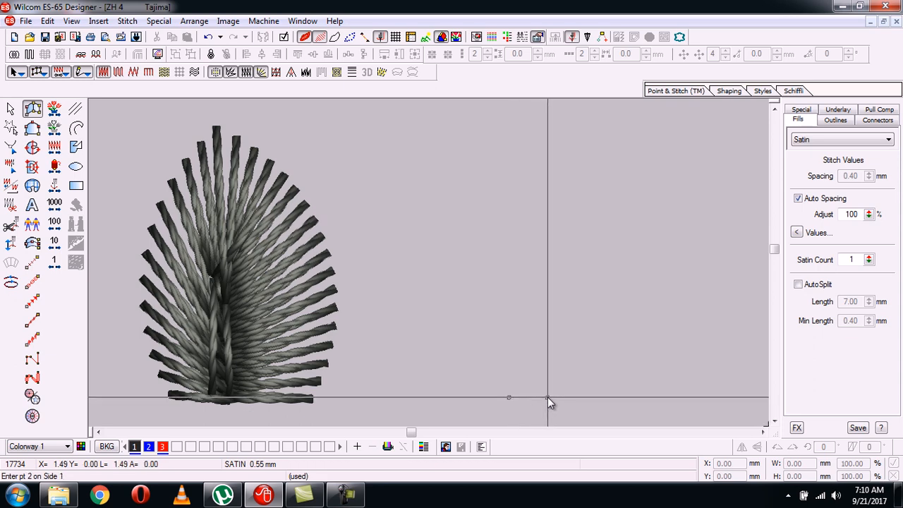
{"action": "left_click", "coordinate": [513, 357]}
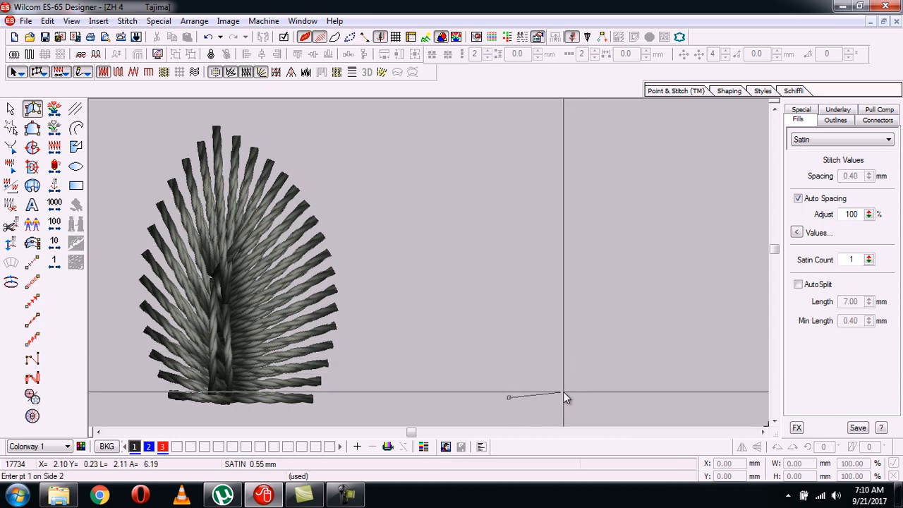
{"action": "key", "text": "p"}
{"action": "left_click_drag", "start_coordinate": [563, 392], "coordinate": [495, 317]}
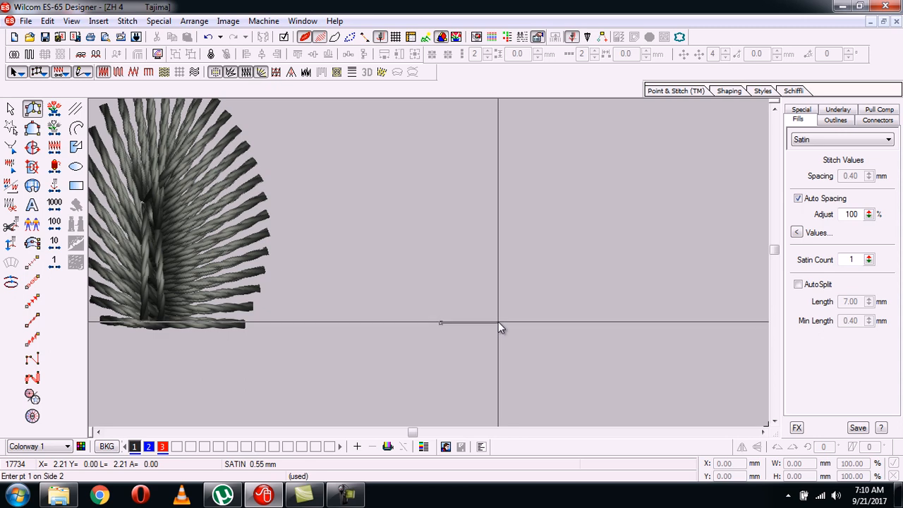
{"action": "left_click", "coordinate": [498, 321]}
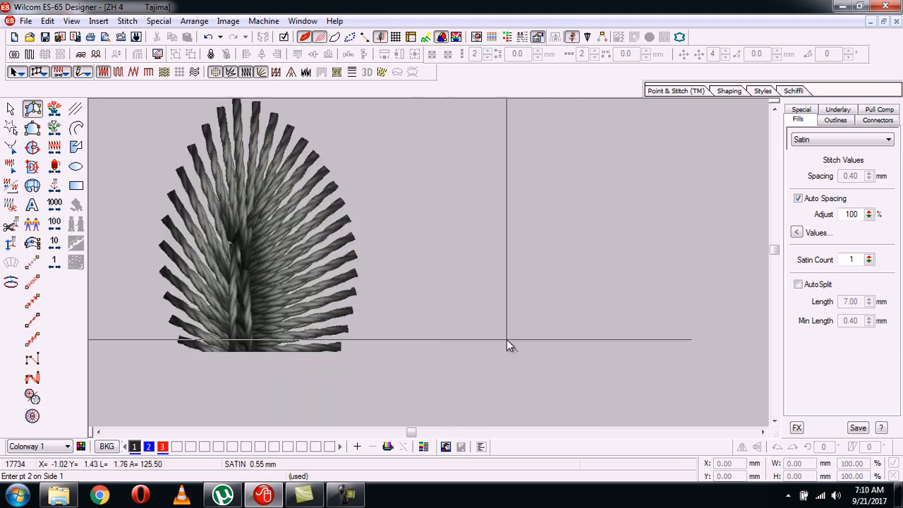
- Digitize the new leaf's right half, placing inner points along the spine and curved outer points up to the tip
{"action": "left_click", "coordinate": [528, 189]}
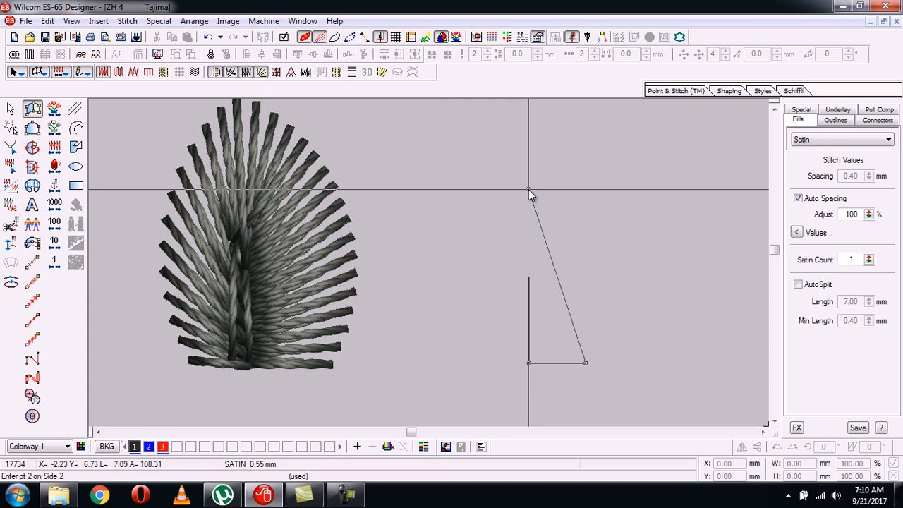
{"action": "left_click", "coordinate": [590, 135]}
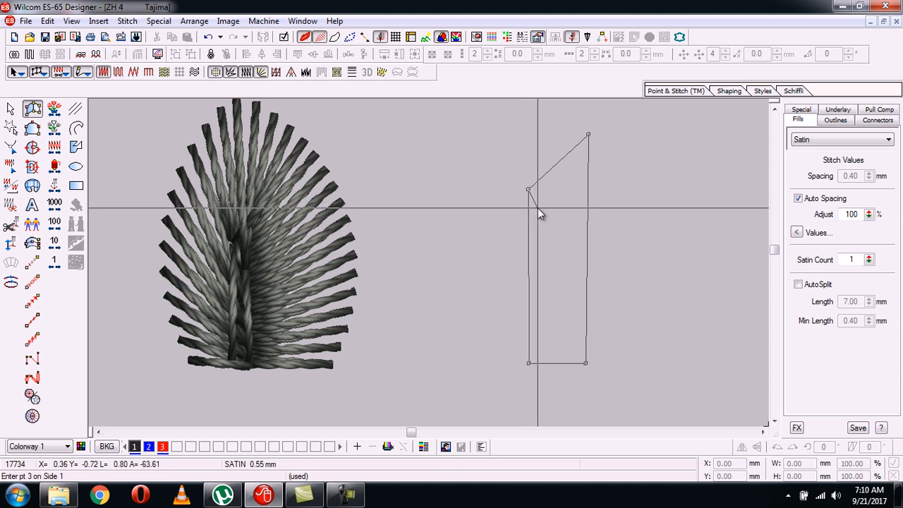
{"action": "left_click", "coordinate": [537, 207]}
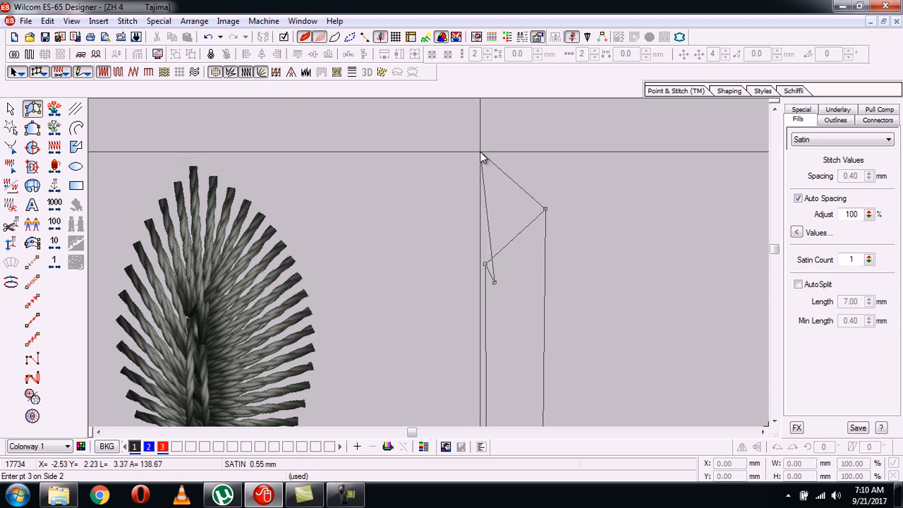
{"action": "left_click", "coordinate": [479, 151]}
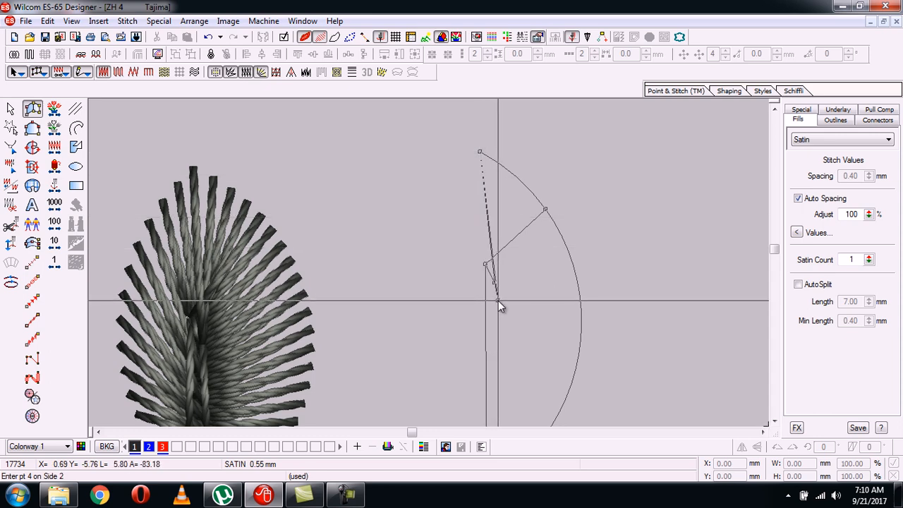
- Digitize the leaf's left half down to the base and finish the satin leaf at about 7.4 by 11.1 mm
{"action": "left_click", "coordinate": [498, 300]}
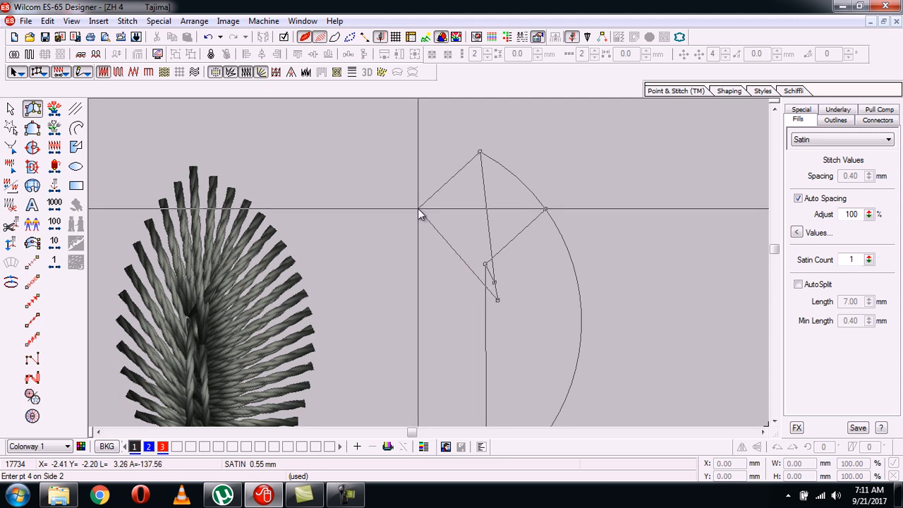
{"action": "left_click", "coordinate": [422, 208]}
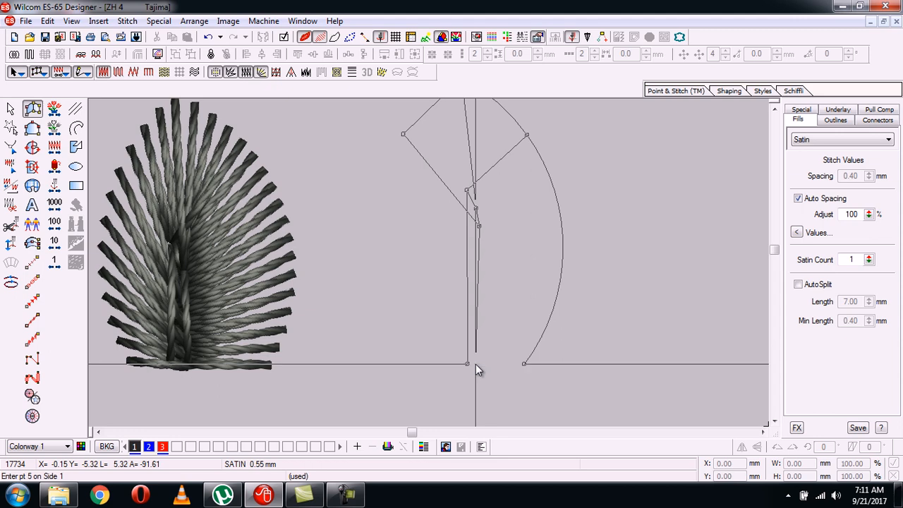
{"action": "left_click", "coordinate": [475, 363]}
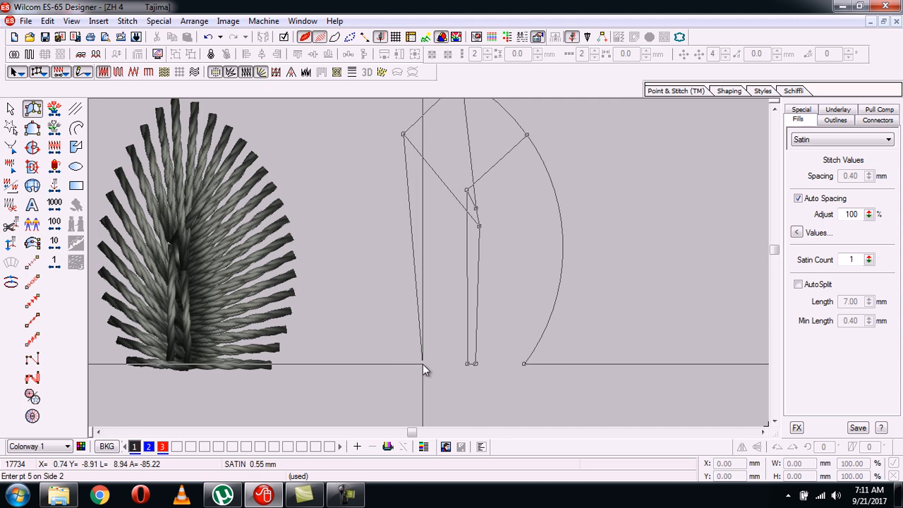
{"action": "left_click", "coordinate": [422, 363]}
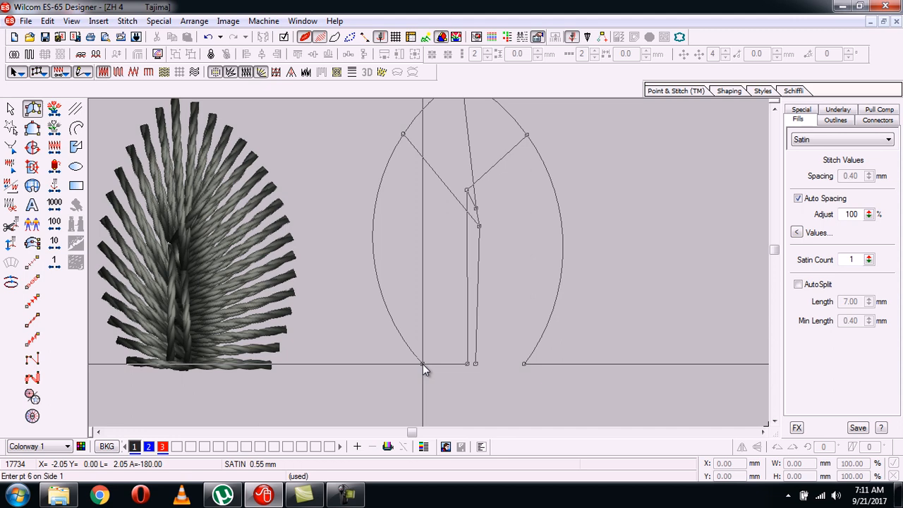
{"action": "key", "text": "Return"}
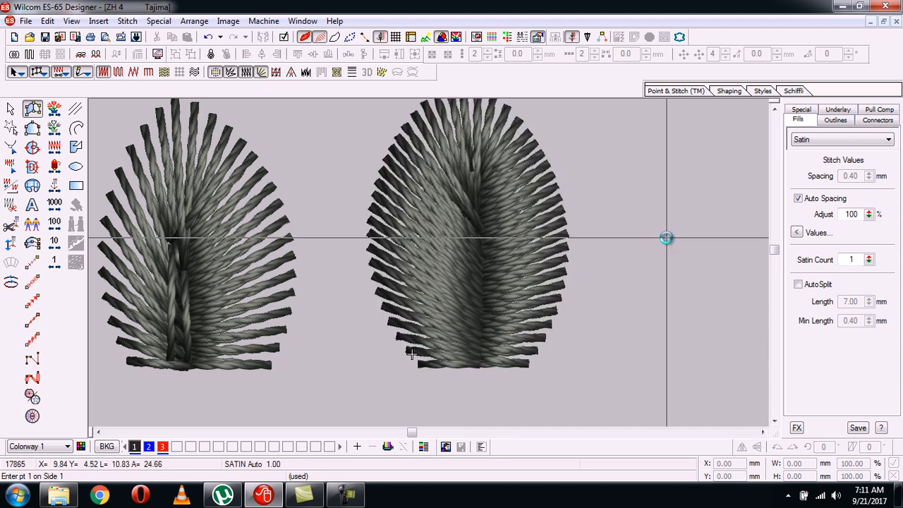
- Turn off Auto Spacing for the new right-hand leaf and set its satin spacing to 0.55 mm
{"action": "key", "text": "shift+z"}
{"action": "key", "text": "b"}
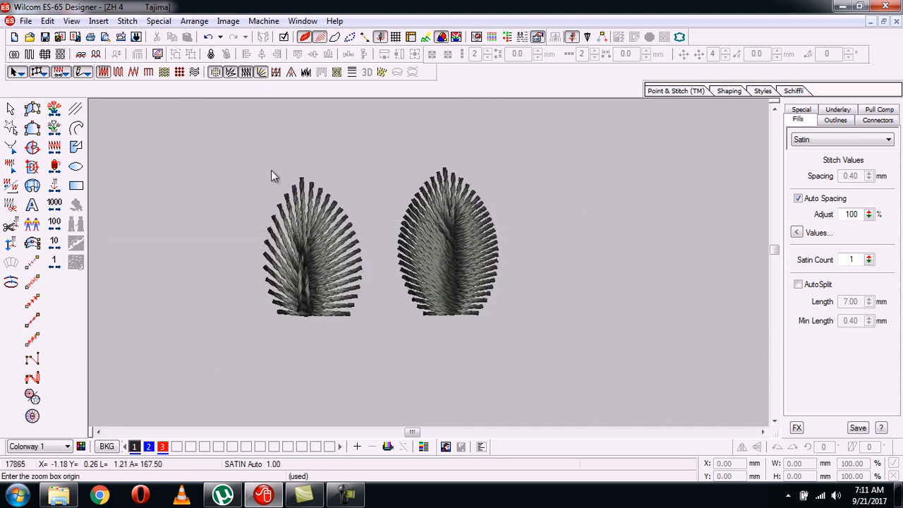
{"action": "left_click", "coordinate": [236, 155]}
{"action": "left_click", "coordinate": [520, 342]}
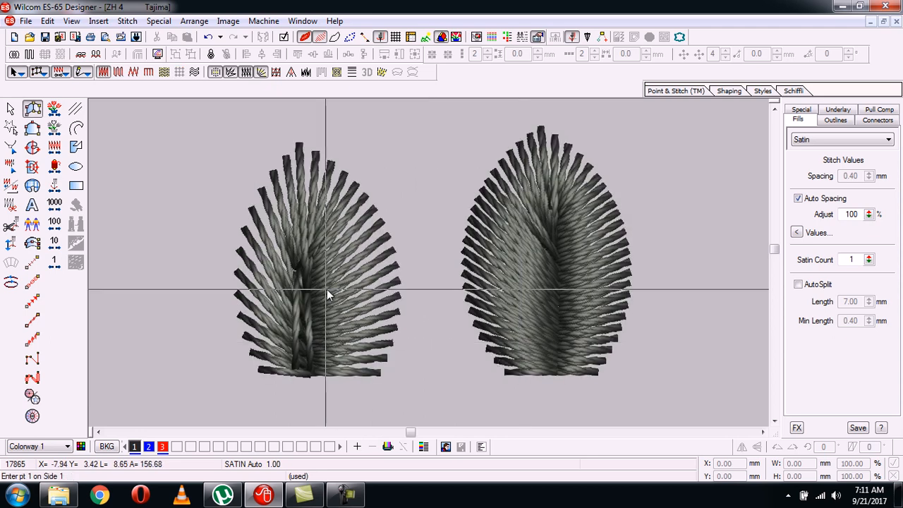
{"action": "left_click", "coordinate": [13, 113]}
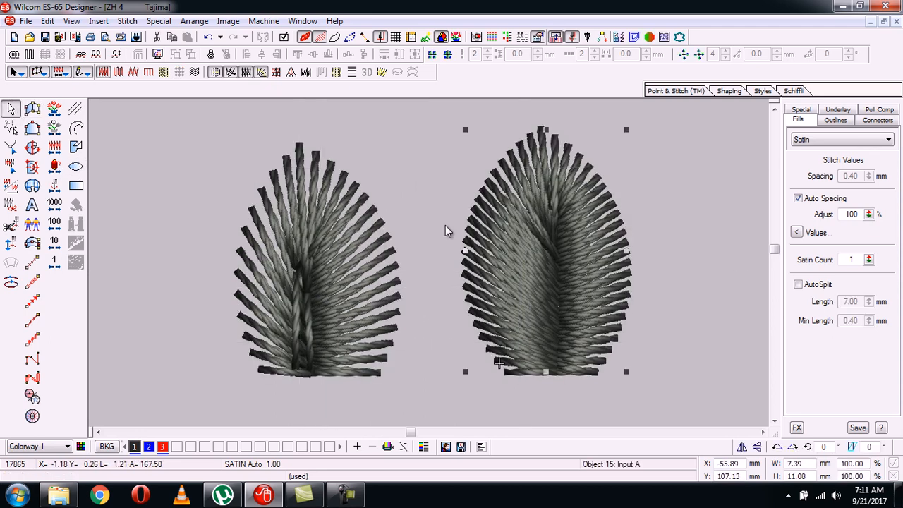
{"action": "left_click", "coordinate": [799, 199]}
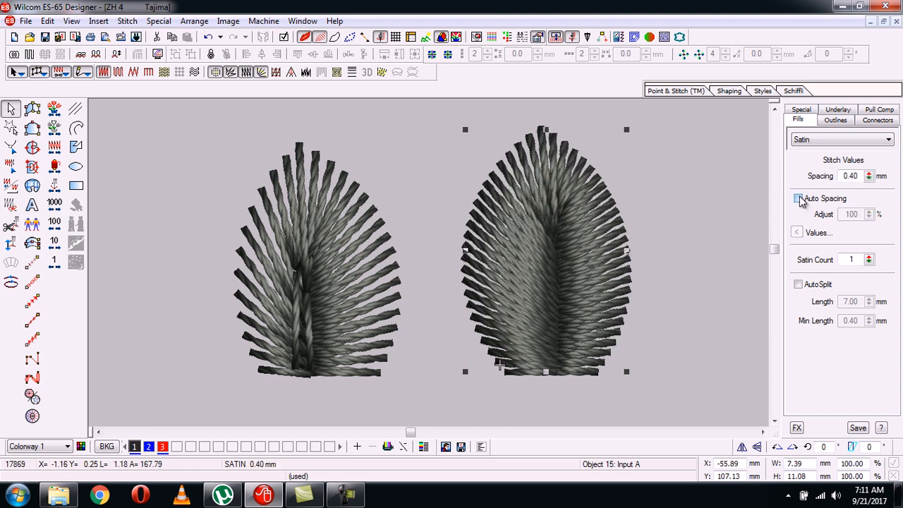
{"action": "left_click", "coordinate": [856, 178]}
{"action": "key", "text": "BackSpace"}
{"action": "key", "text": "BackSpace"}
{"action": "type", "text": "55"}
{"action": "key", "text": "Return"}
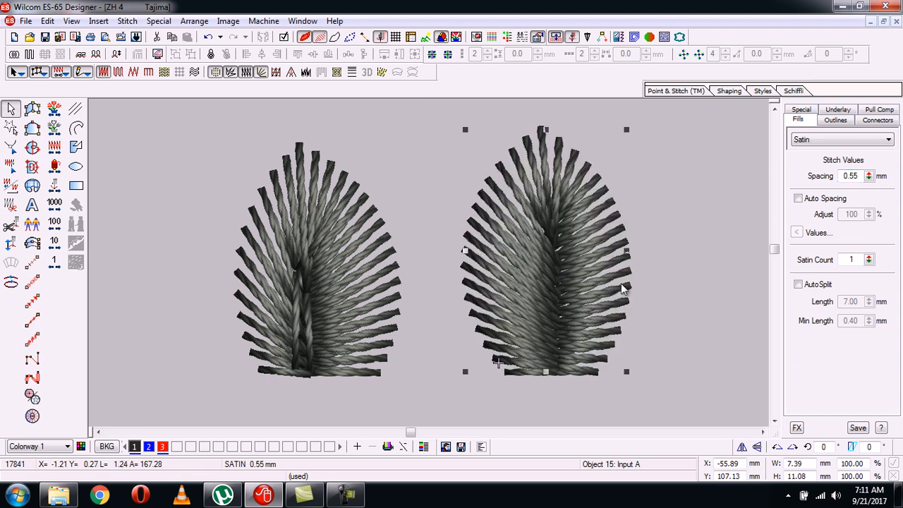
- Check the left leaf's fill settings and turn on Auto Split for the right-hand leaf
{"action": "left_click", "coordinate": [798, 285]}
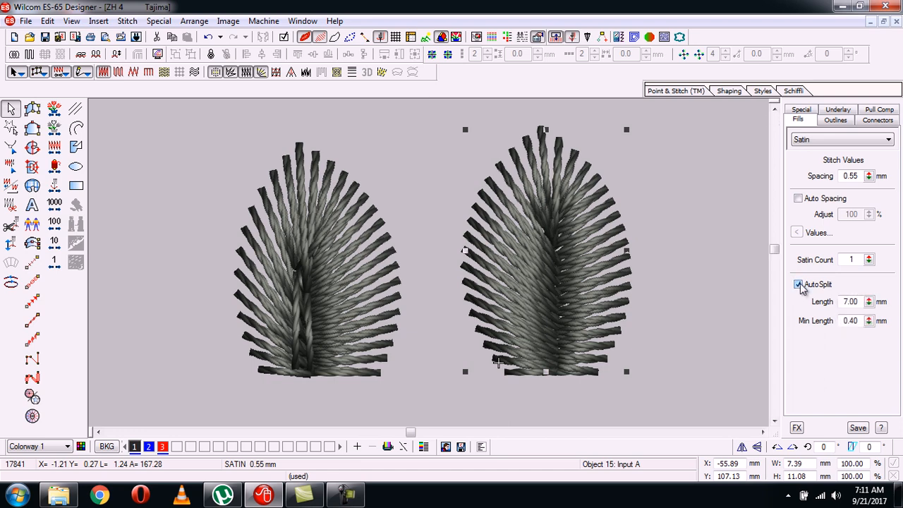
{"action": "left_click", "coordinate": [799, 285]}
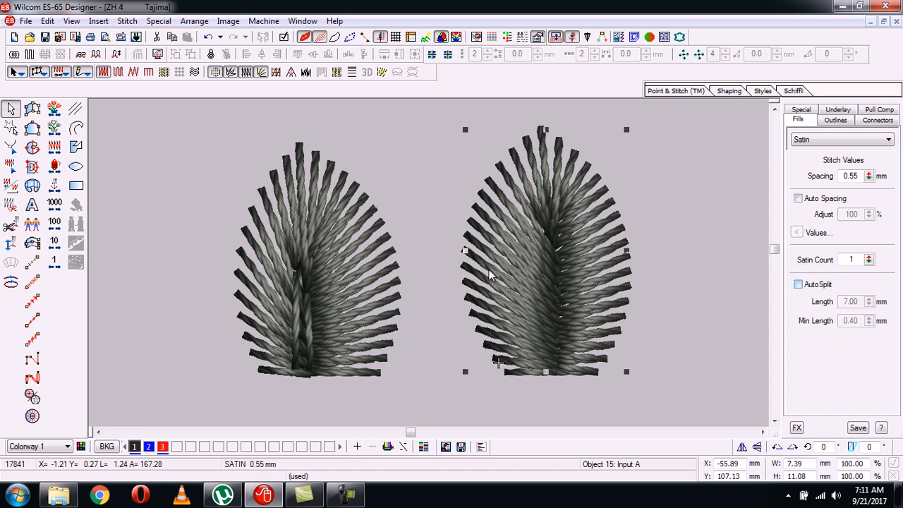
{"action": "left_click", "coordinate": [339, 275]}
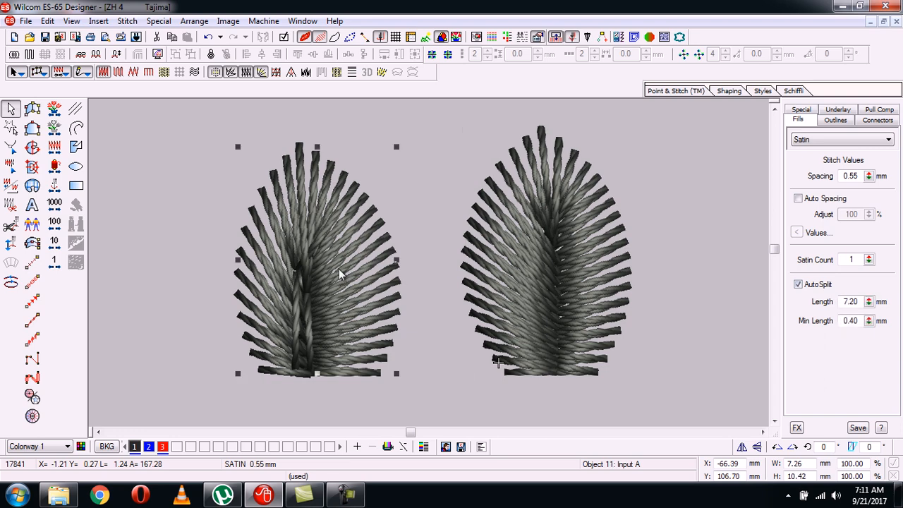
{"action": "left_click", "coordinate": [557, 269]}
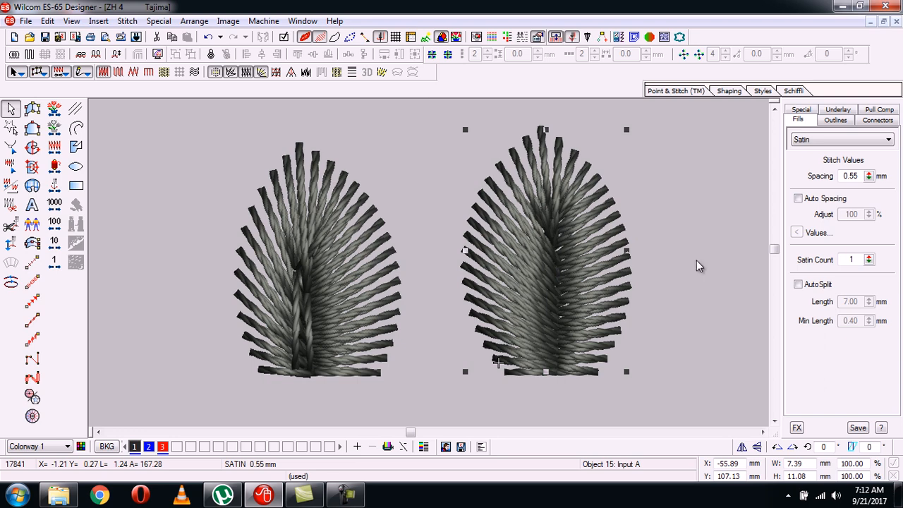
{"action": "left_click", "coordinate": [798, 284]}
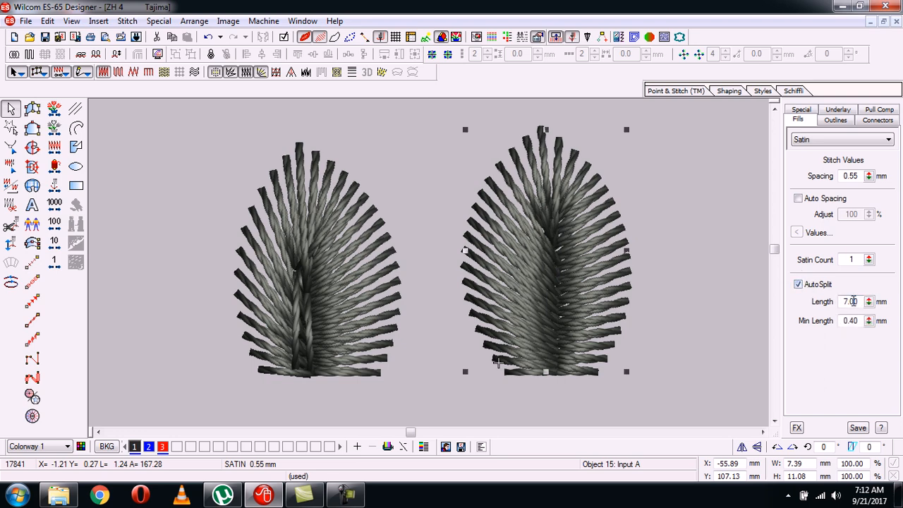
{"action": "key", "text": "BackSpace"}
{"action": "type", "text": "2"}
{"action": "left_click", "coordinate": [695, 240]}
- Mirror the right-hand leaf horizontally back and forth to compare its stitch direction, ending in the original orientation
{"action": "left_click", "coordinate": [576, 256]}
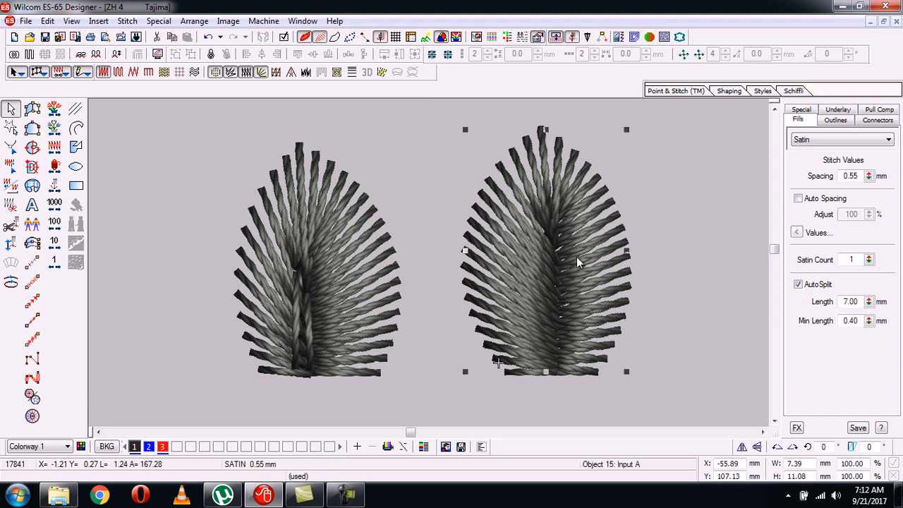
{"action": "left_click", "coordinate": [741, 447]}
{"action": "left_click", "coordinate": [662, 366]}
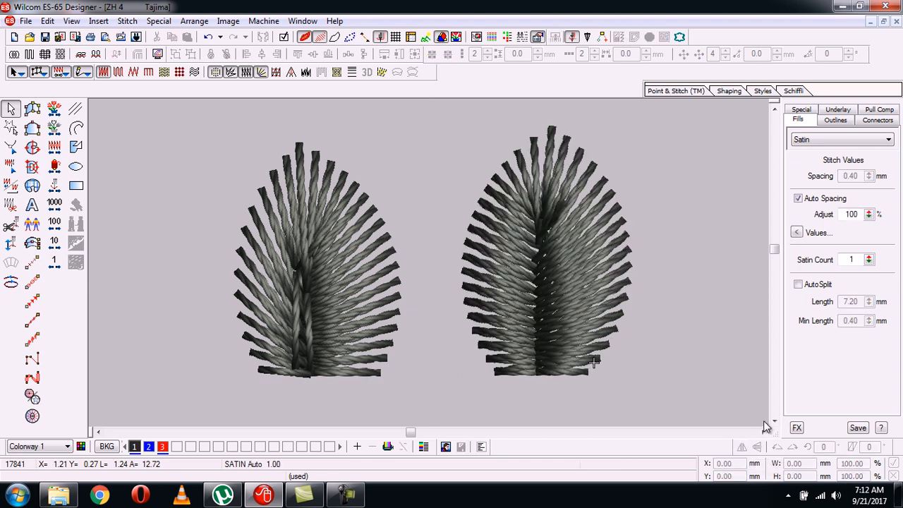
{"action": "left_click", "coordinate": [593, 299]}
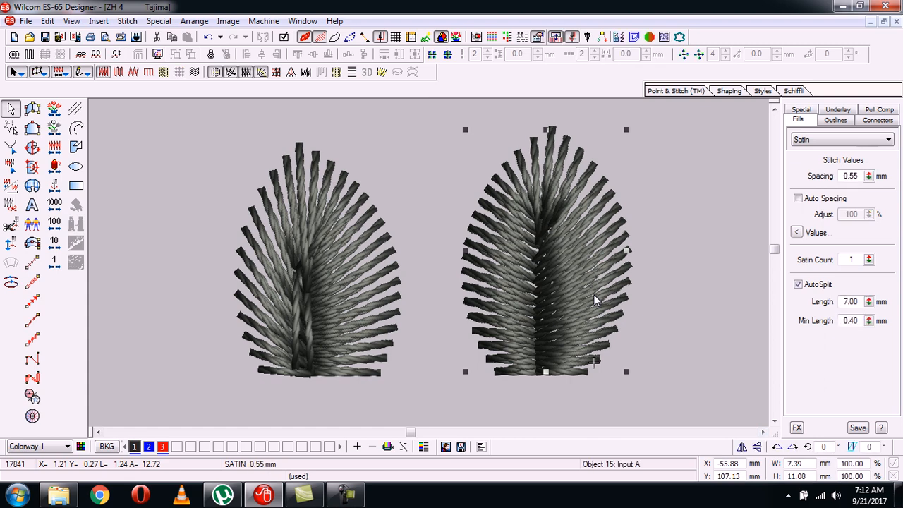
{"action": "left_click", "coordinate": [741, 447]}
{"action": "left_click", "coordinate": [683, 390]}
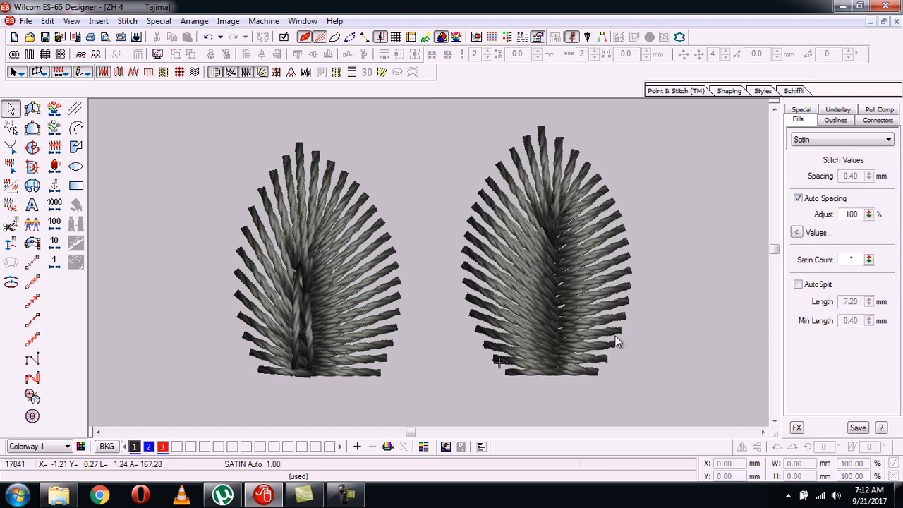
{"action": "left_click", "coordinate": [585, 312]}
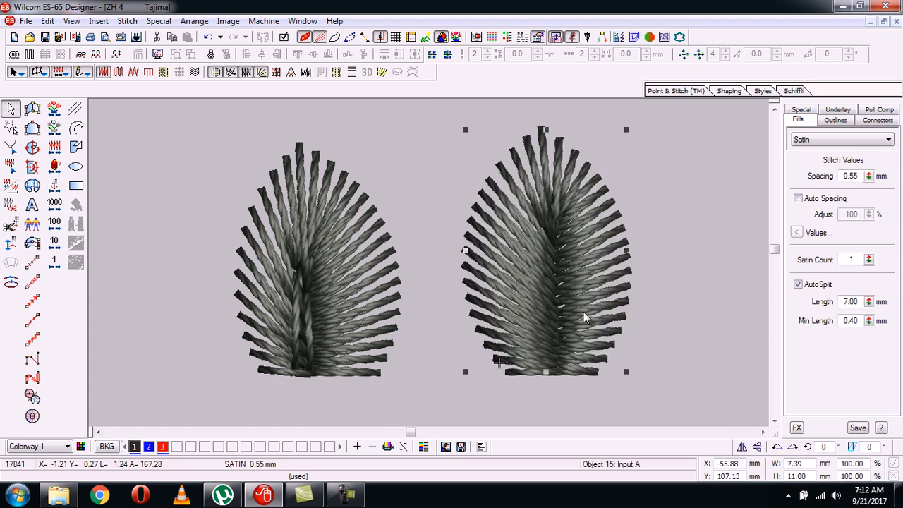
{"action": "left_click", "coordinate": [741, 448]}
{"action": "left_click", "coordinate": [660, 383]}
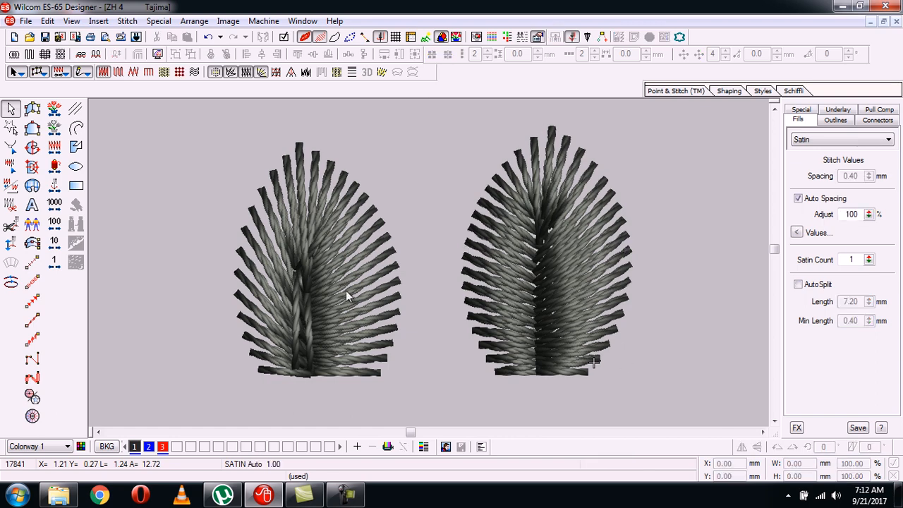
{"action": "left_click", "coordinate": [572, 294]}
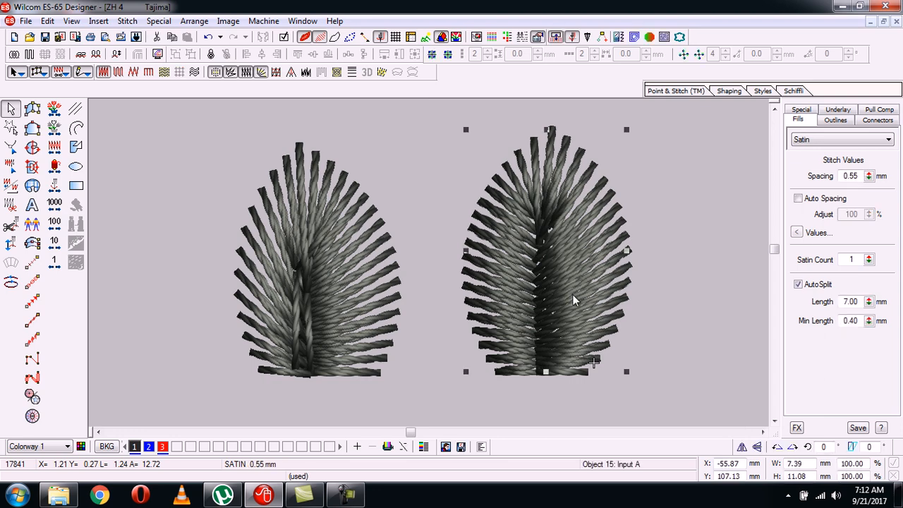
{"action": "left_click", "coordinate": [742, 447]}
{"action": "left_click", "coordinate": [687, 381]}
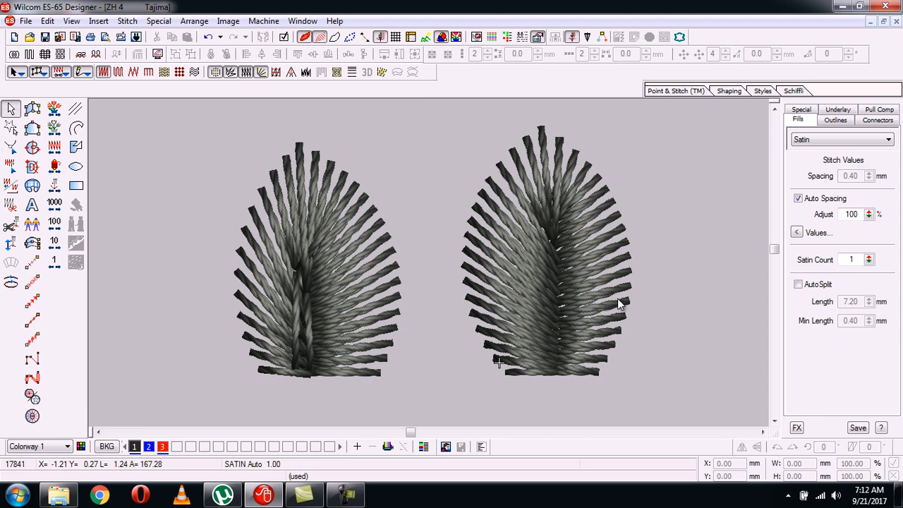
- Reshape the right-hand leaf by moving its upper-left outline control point slightly inward
{"action": "left_click", "coordinate": [537, 262]}
{"action": "key", "text": "h"}
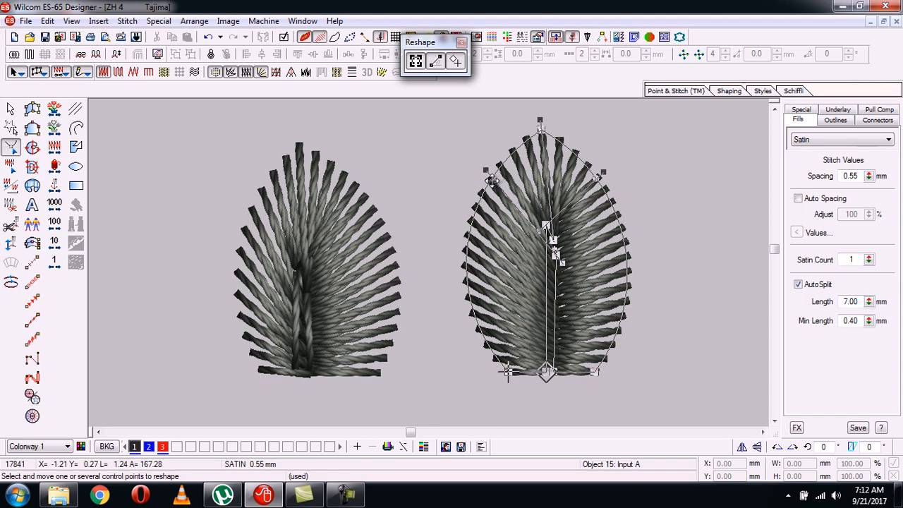
{"action": "left_click_drag", "start_coordinate": [491, 177], "coordinate": [507, 182]}
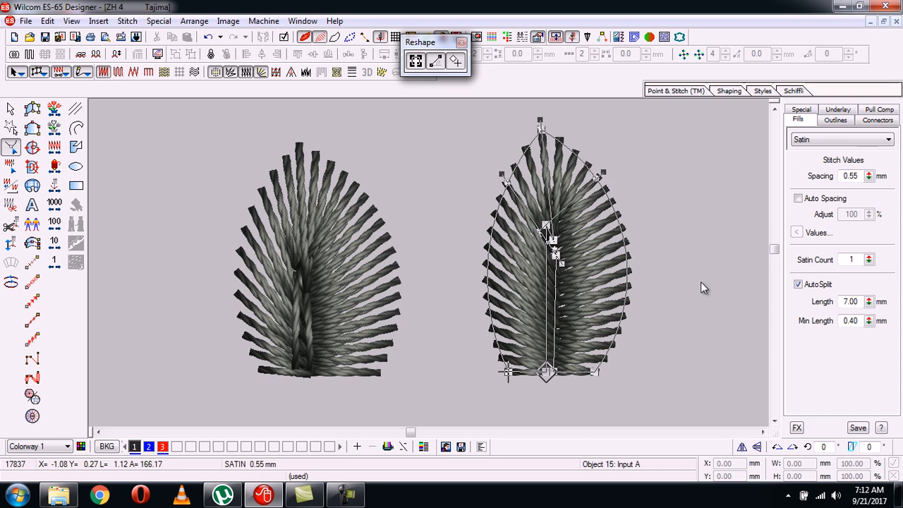
{"action": "key", "text": "Return"}
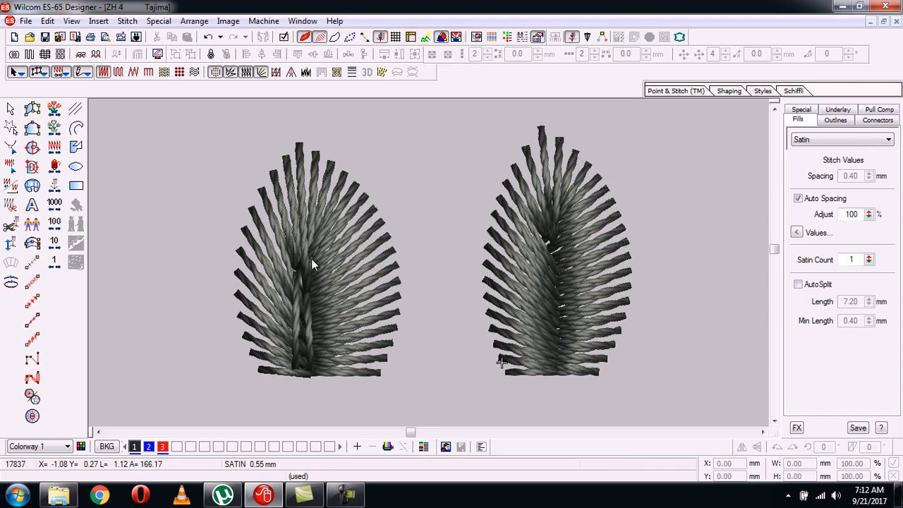
- Widen the right-hand leaf by moving its upper-left outline control point down and outward and its upper-right point slightly outward
{"action": "left_click", "coordinate": [513, 271]}
{"action": "key", "text": "h"}
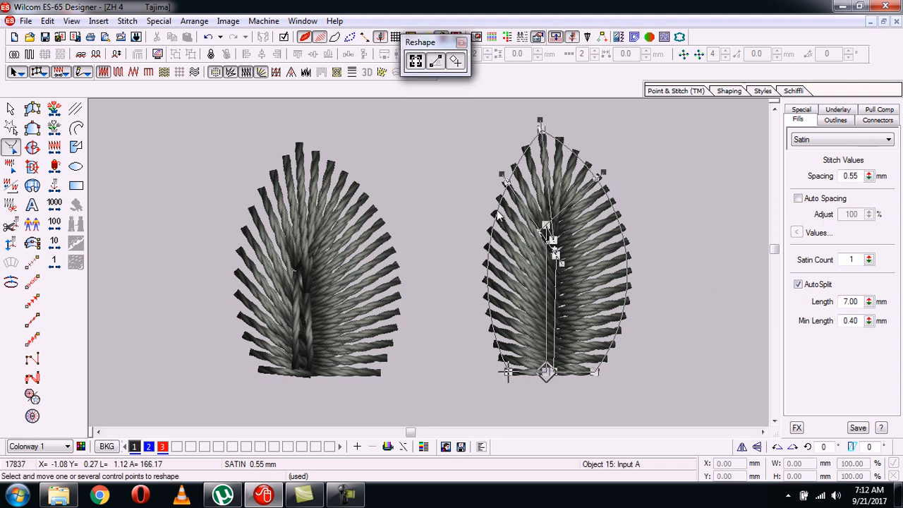
{"action": "left_click_drag", "start_coordinate": [507, 182], "coordinate": [482, 256]}
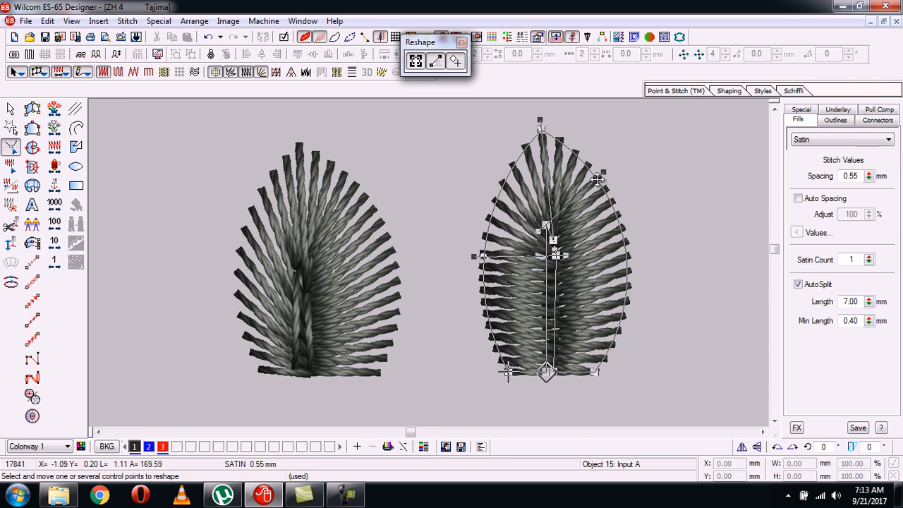
{"action": "left_click_drag", "start_coordinate": [597, 179], "coordinate": [613, 173]}
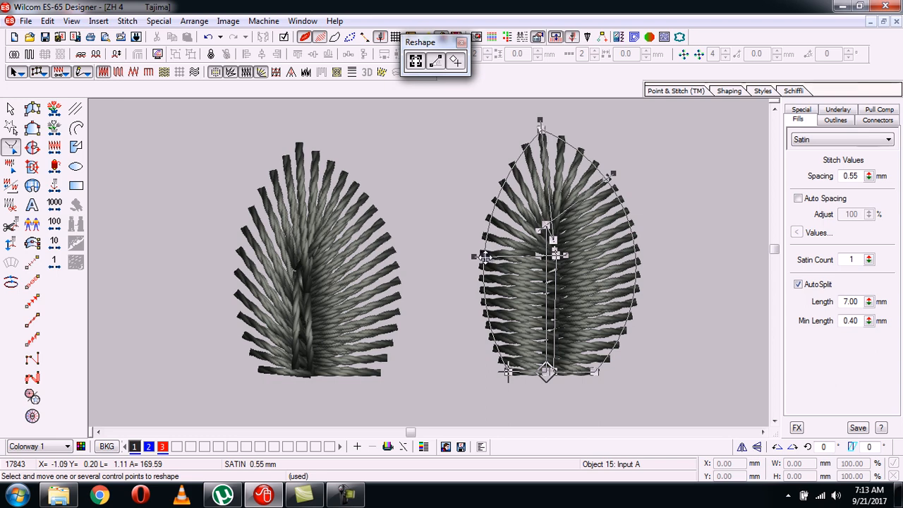
{"action": "left_click_drag", "start_coordinate": [483, 257], "coordinate": [482, 225]}
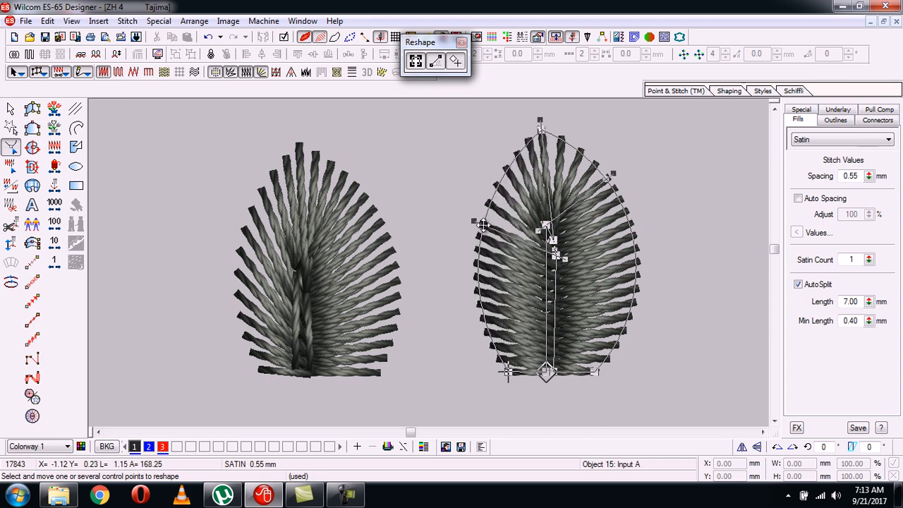
{"action": "key", "text": "Escape"}
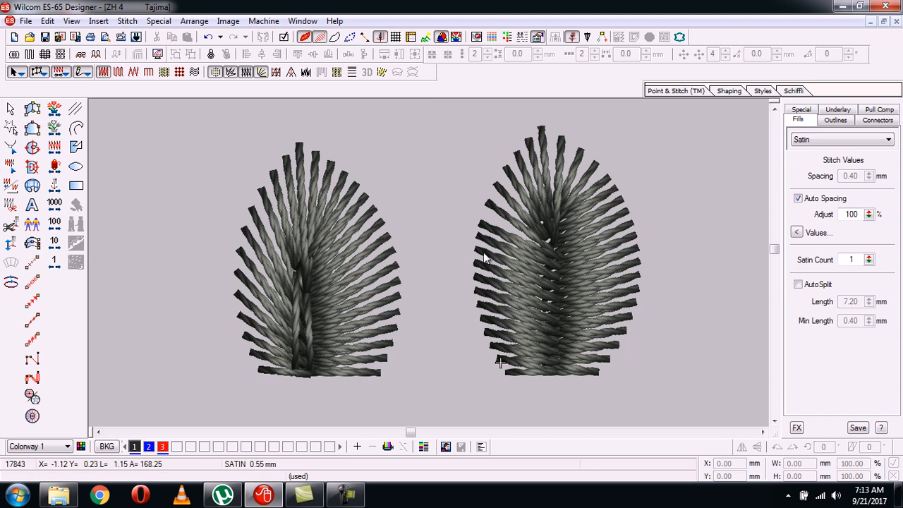
- Steepen the stitch angles on both sides of the right-hand leaf by swinging the outer ends of its angle lines upward
{"action": "left_click", "coordinate": [575, 297]}
{"action": "key", "text": "h"}
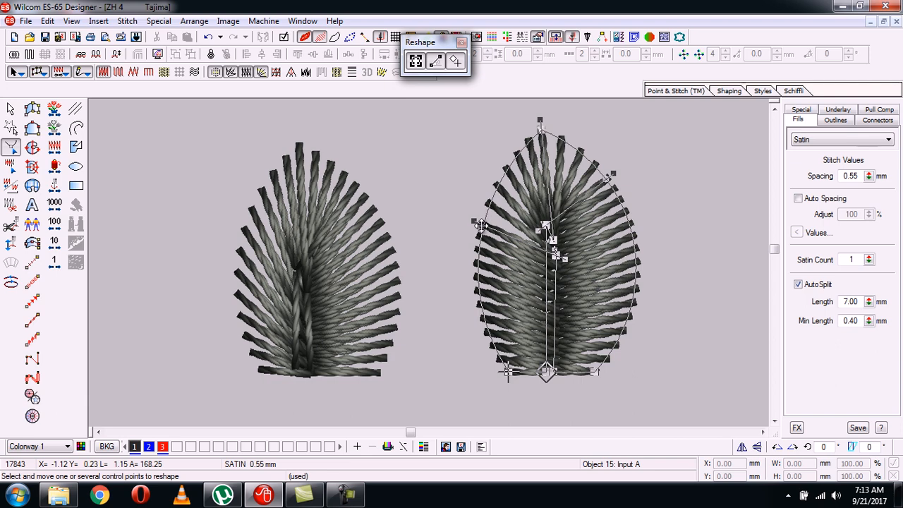
{"action": "left_click_drag", "start_coordinate": [475, 222], "coordinate": [472, 158]}
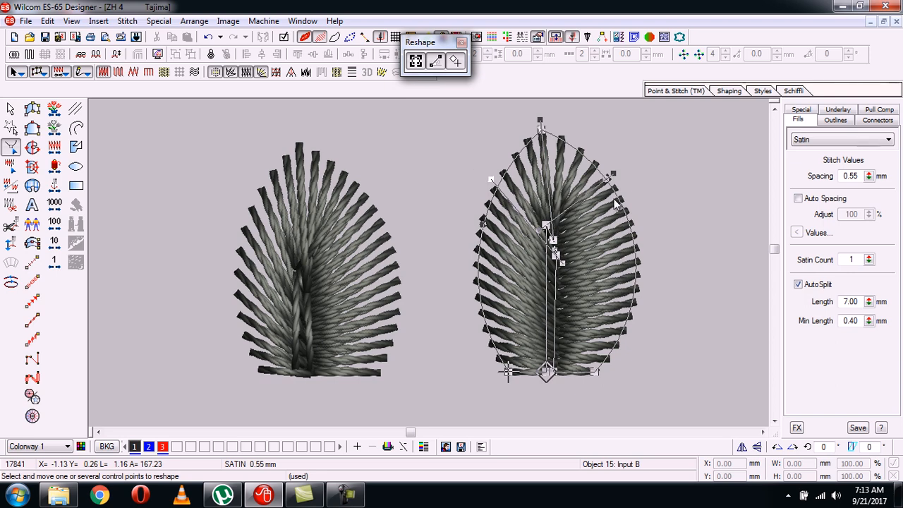
{"action": "left_click_drag", "start_coordinate": [612, 175], "coordinate": [603, 141]}
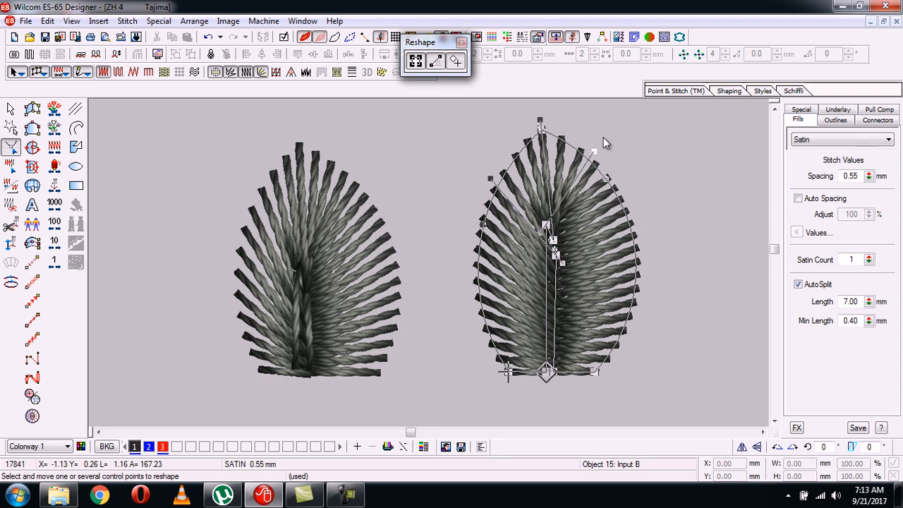